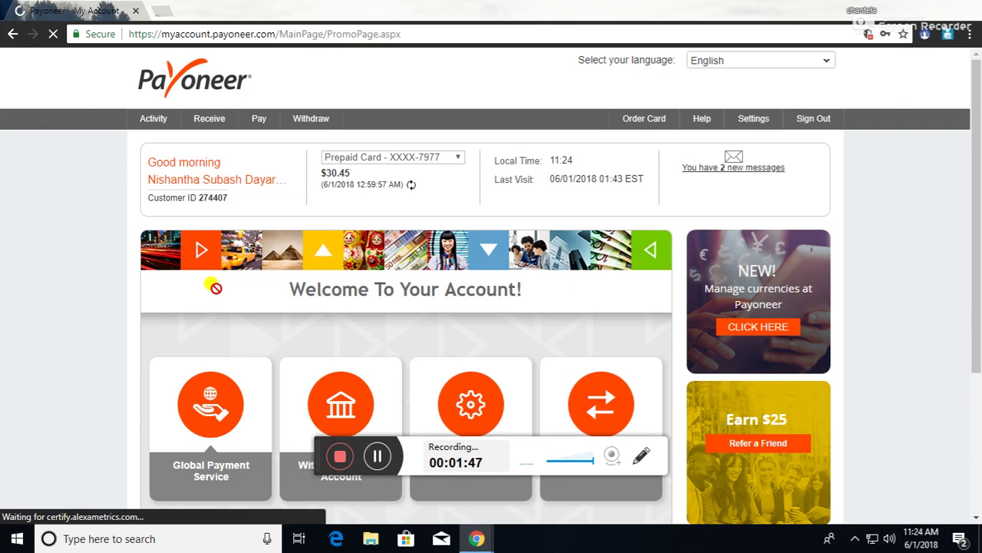
- Open the Request a Payment form and start adding a new payer
mouse_move(224, 132)
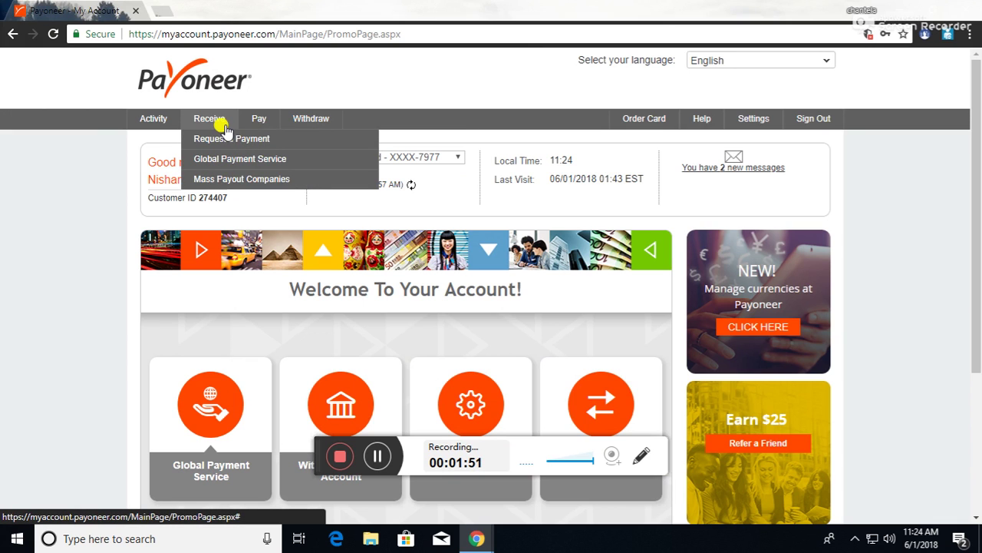
left_click(225, 138)
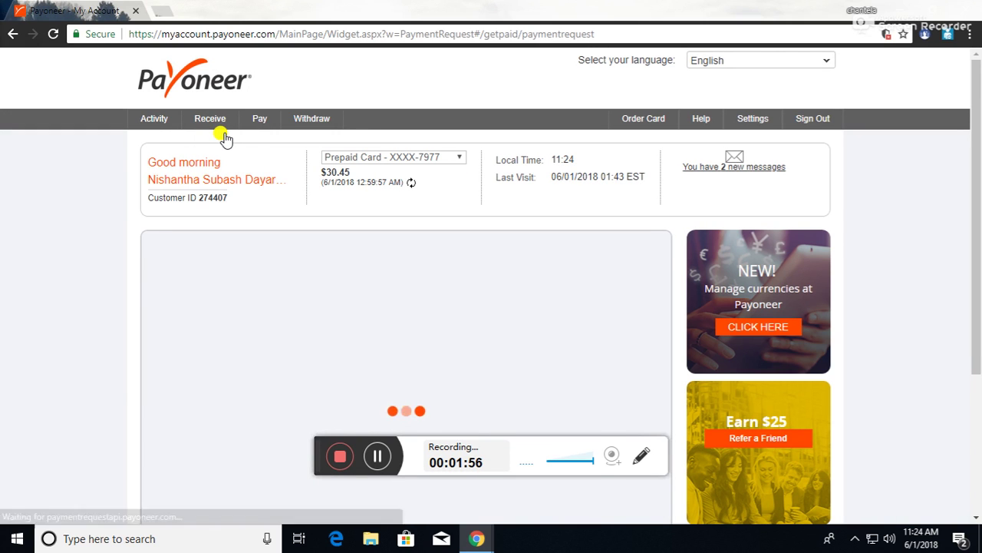
scroll(356, 221, "down", 2)
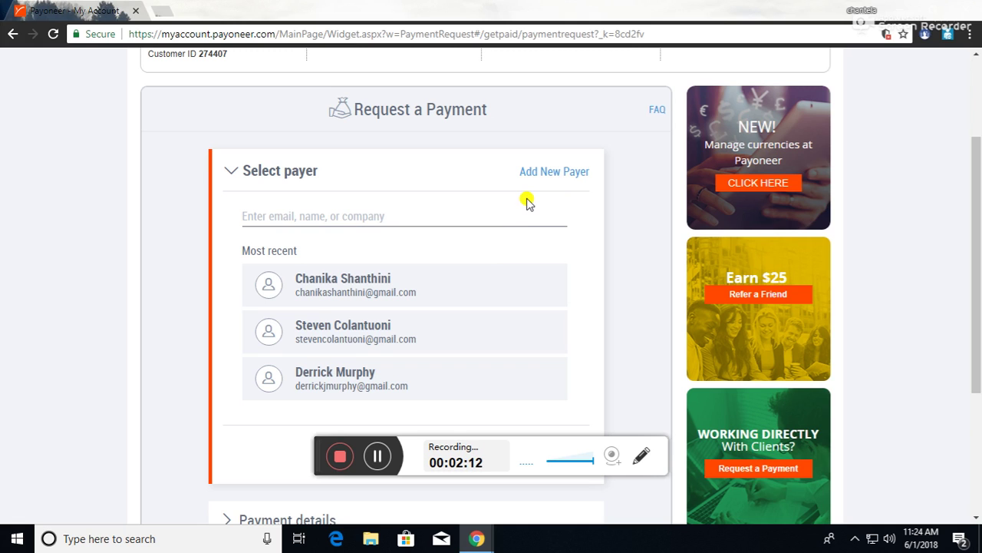
left_click(538, 173)
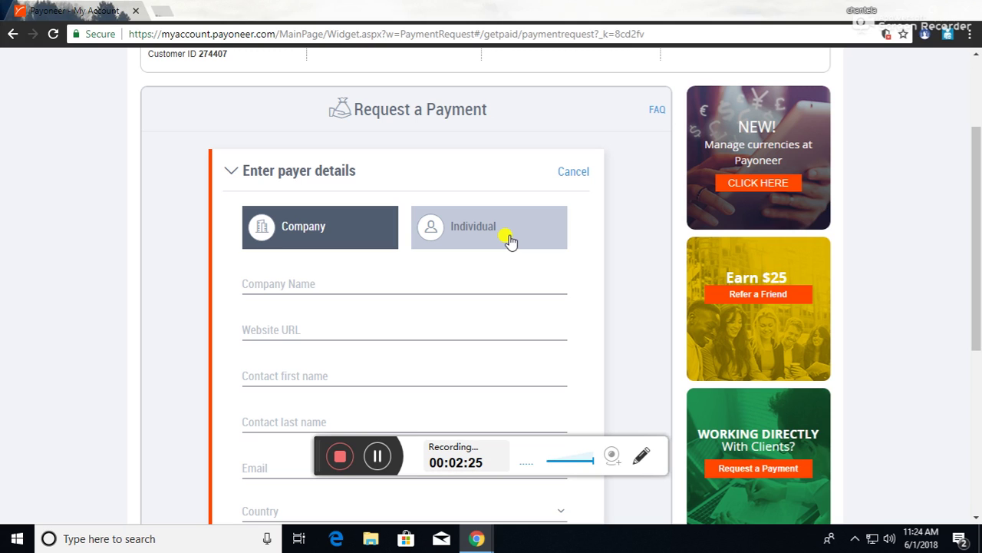
- Compare the payer detail forms for the Individual and Company payer types
left_click(511, 240)
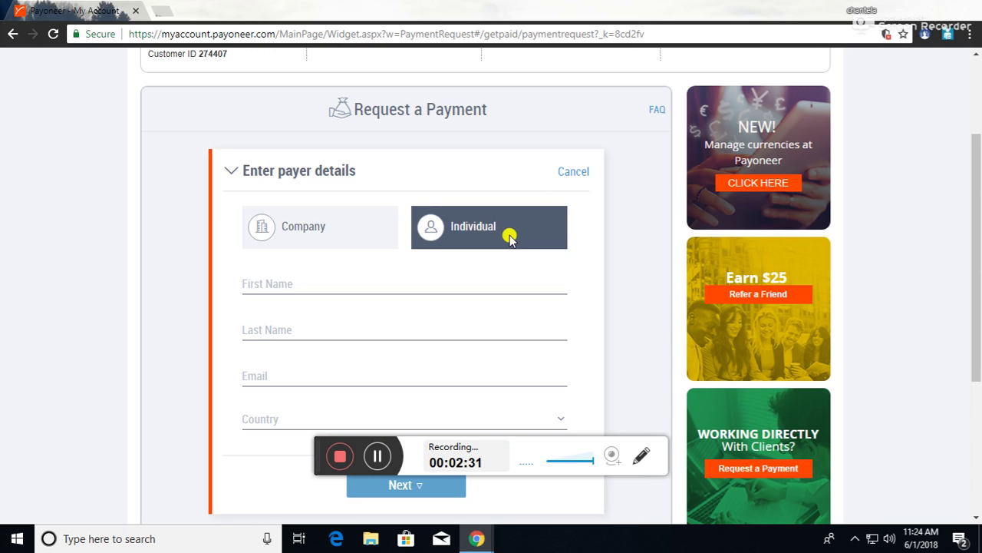
left_click(315, 228)
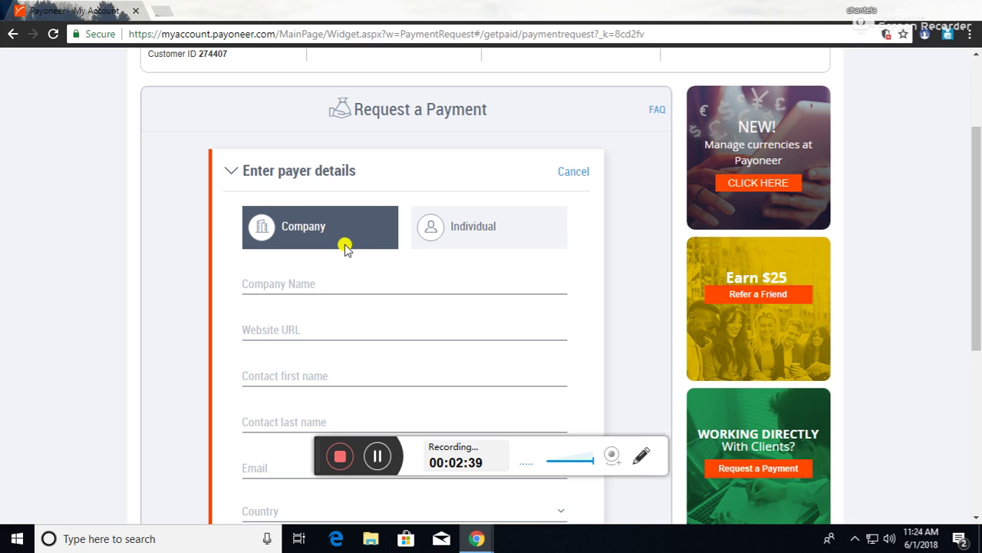
left_click(465, 247)
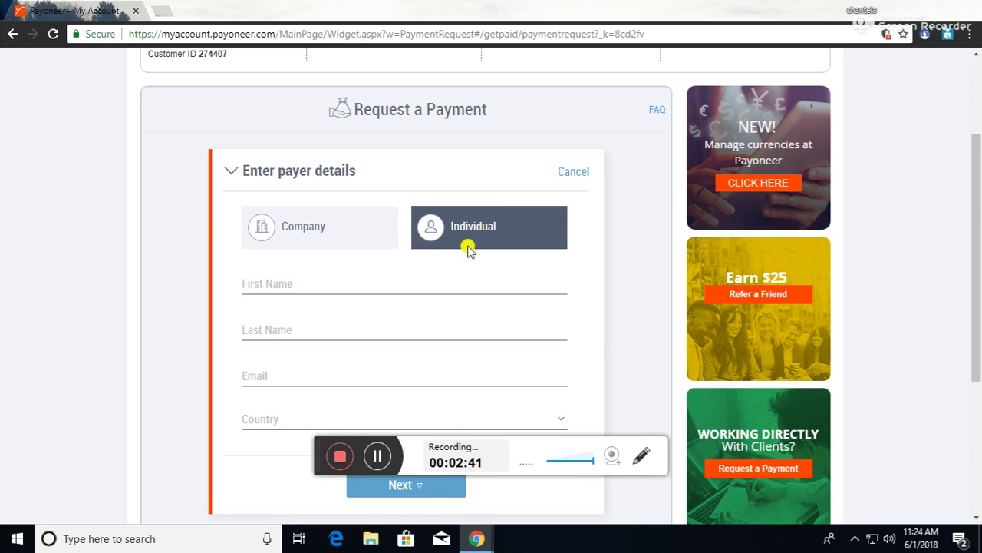
- Examine the name, email and country fields required for an Individual payer
scroll(472, 253, "down", 2)
left_click(367, 137)
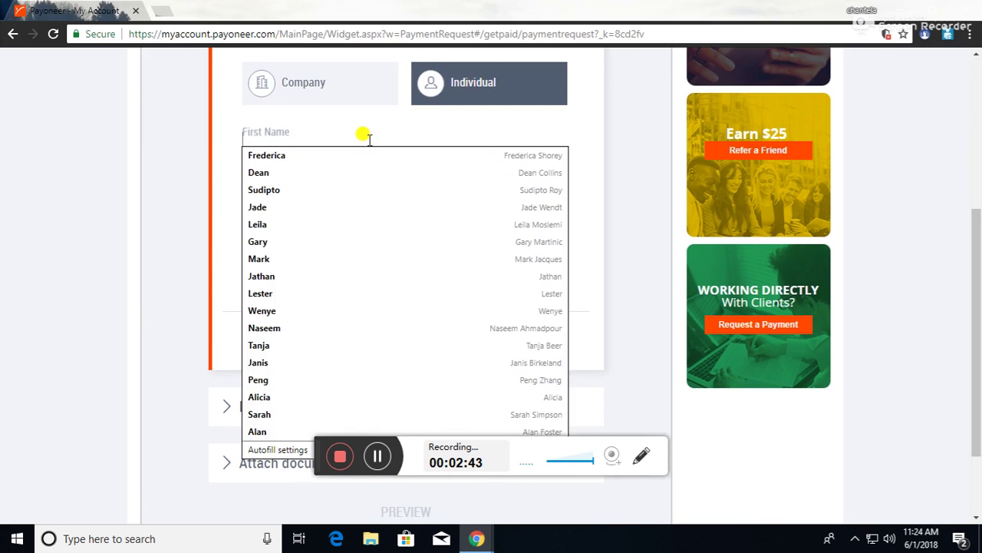
left_click(223, 212)
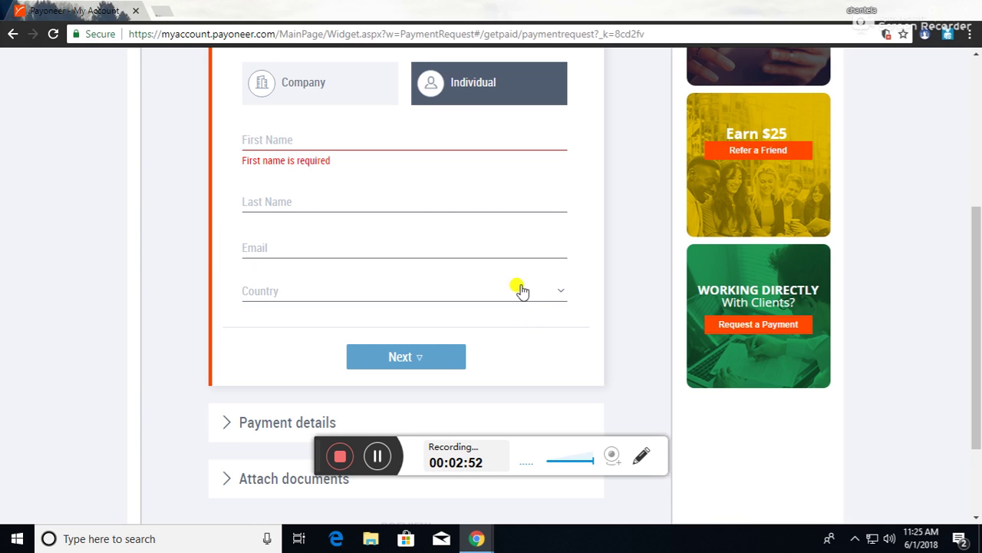
left_click(295, 134)
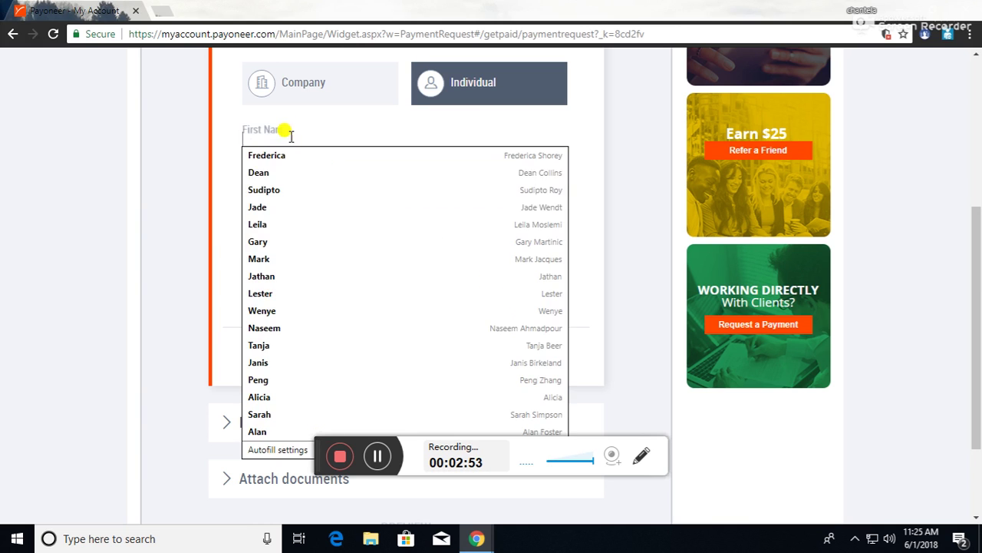
left_click(235, 224)
left_click(281, 248)
left_click(284, 306)
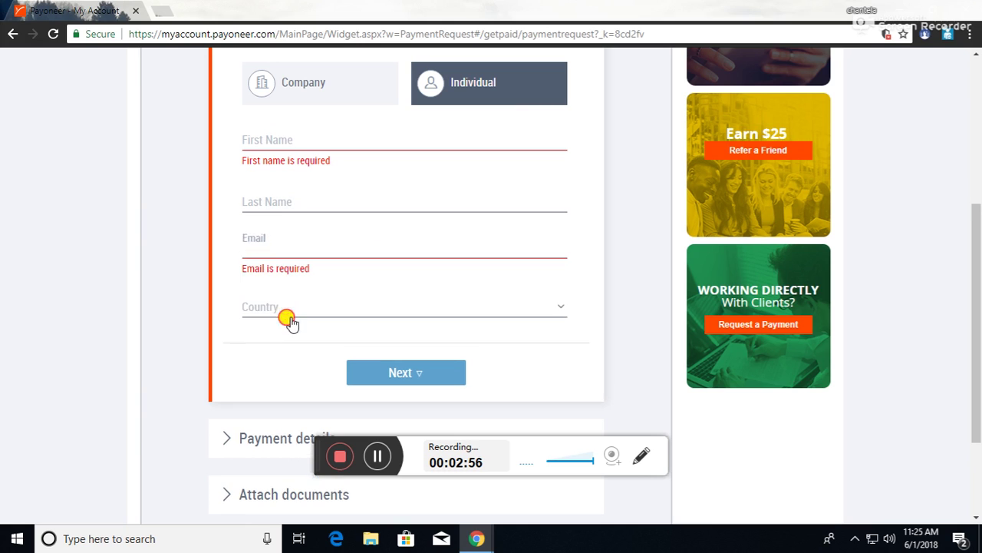
- Switch the payer type to Company and examine its company name, website URL, contact name and email fields
left_click(312, 88)
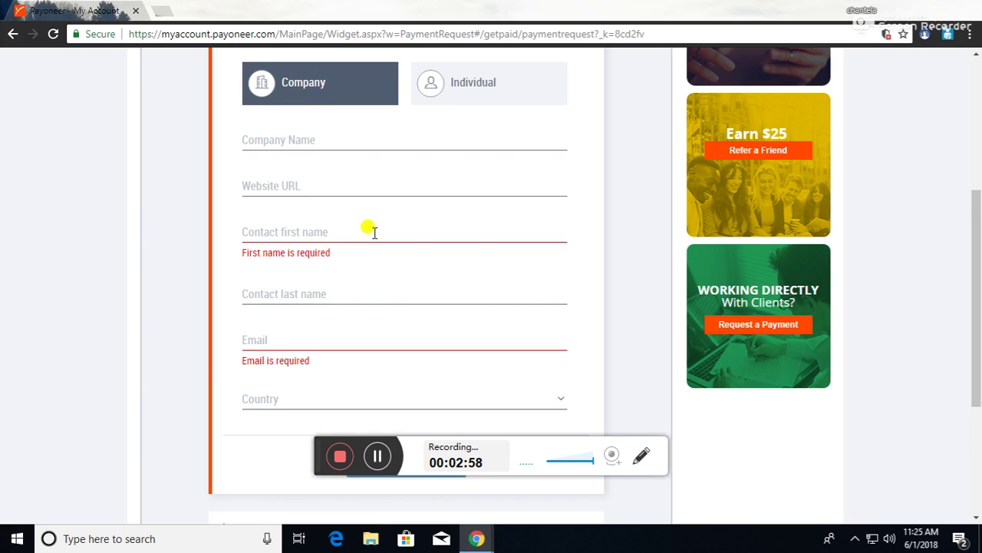
left_click(294, 131)
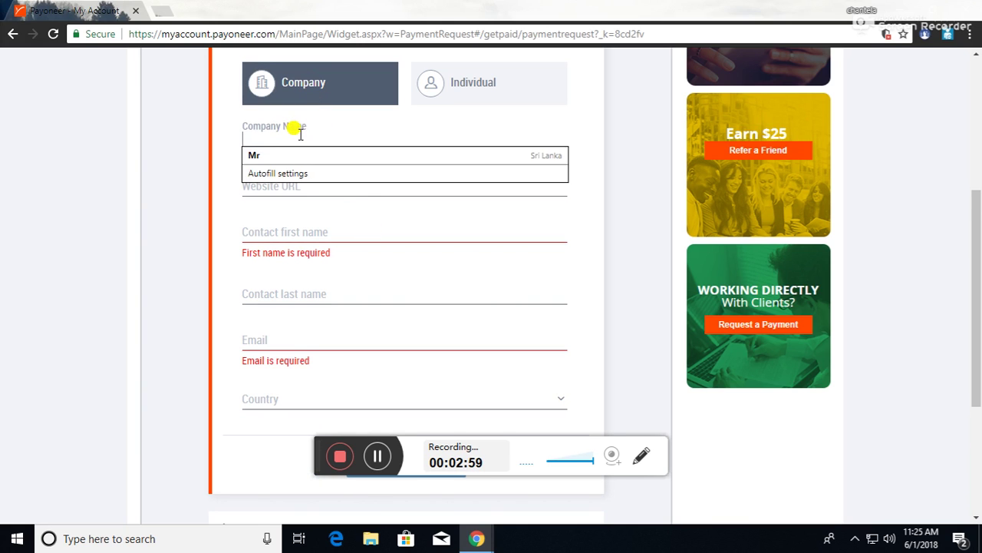
left_click(235, 197)
left_click(274, 200)
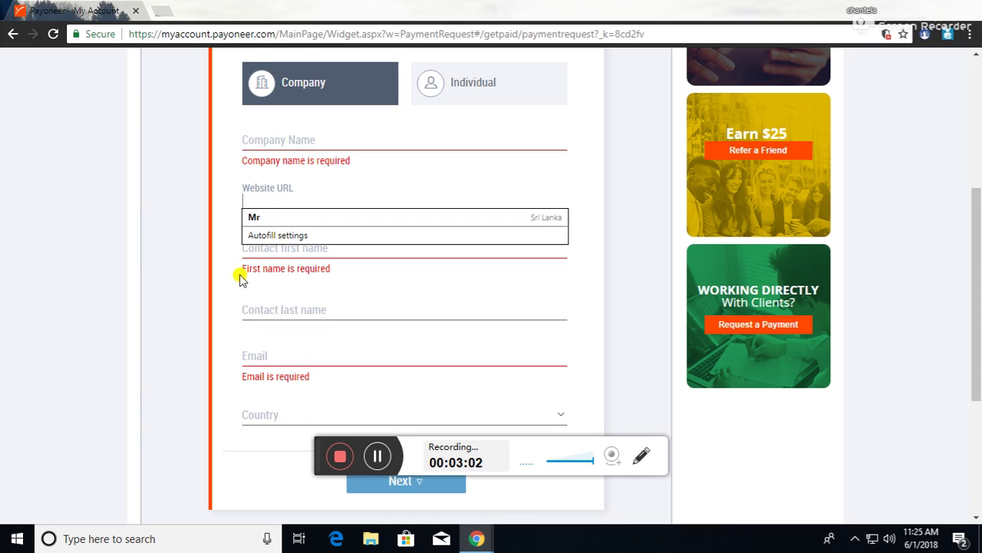
left_click(263, 247)
left_click(228, 279)
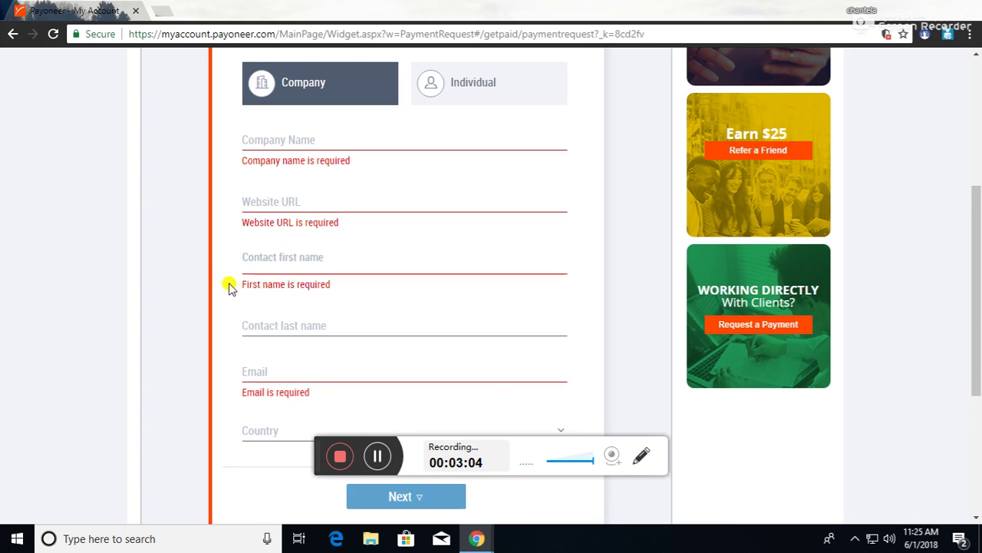
left_click(313, 373)
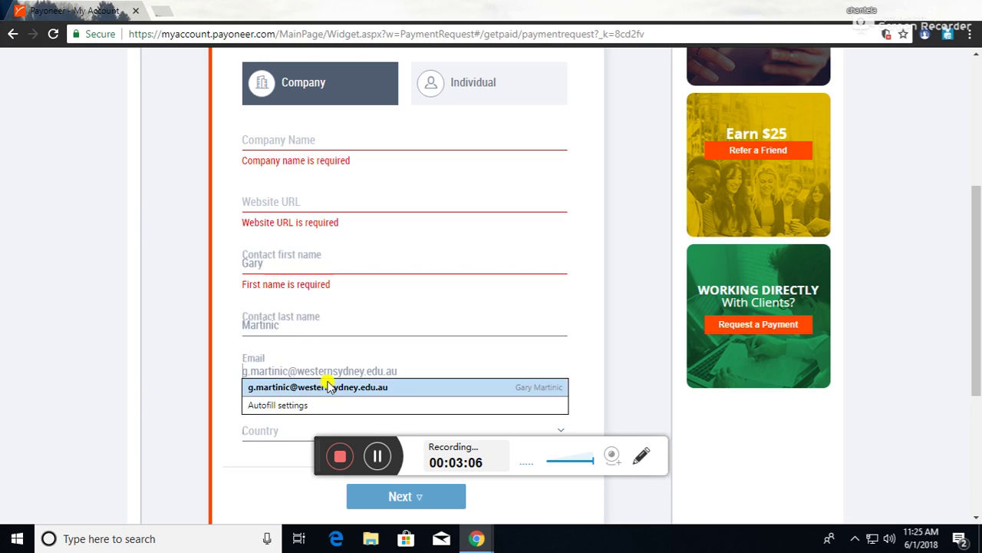
left_click(634, 344)
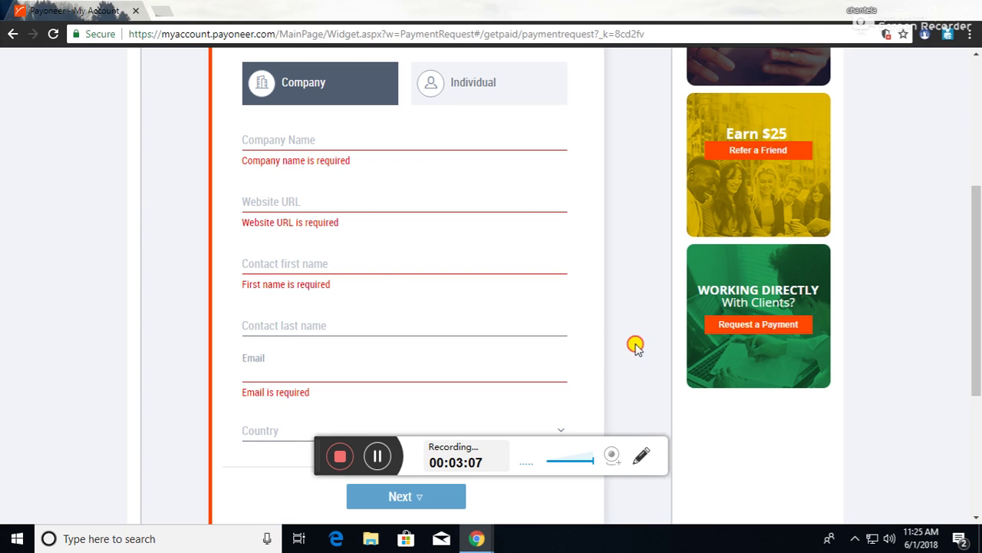
scroll(643, 347, "down", 3)
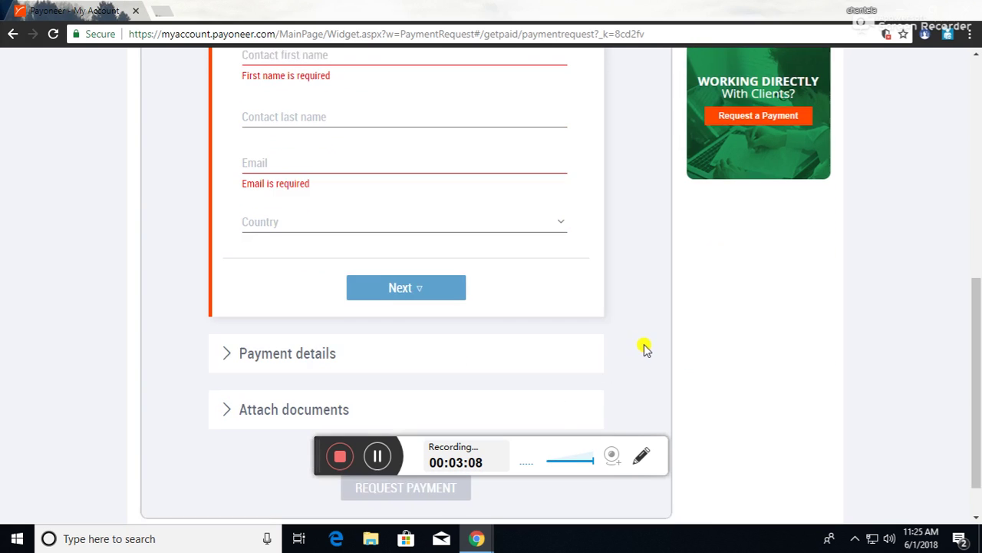
- Set the payer's country to United States of America and view the available states
left_click(564, 216)
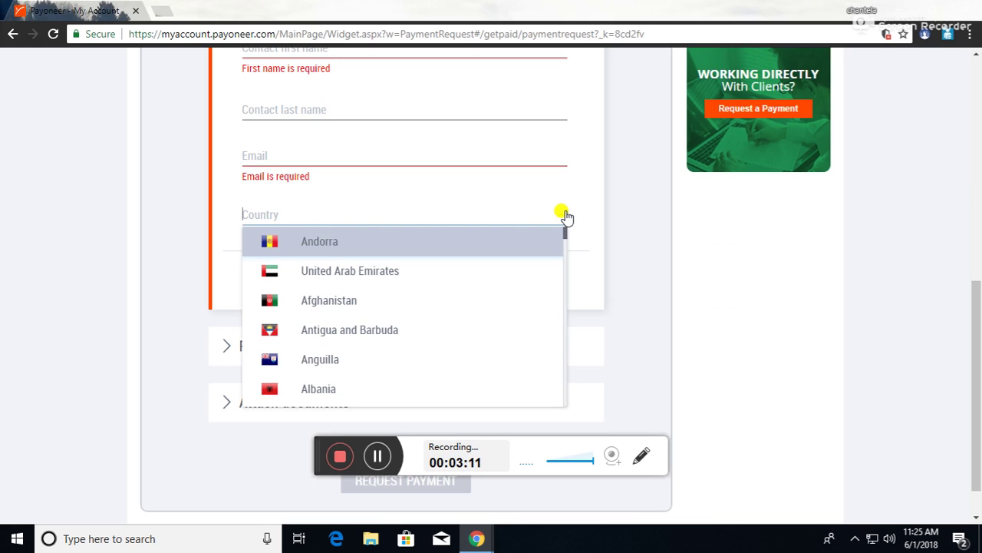
type("us")
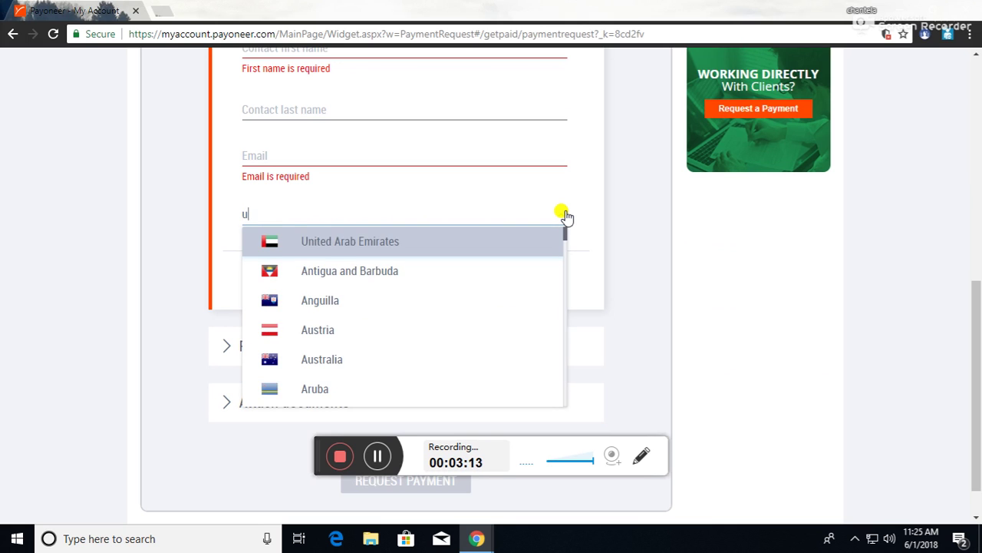
key("BackSpace")
type("ni")
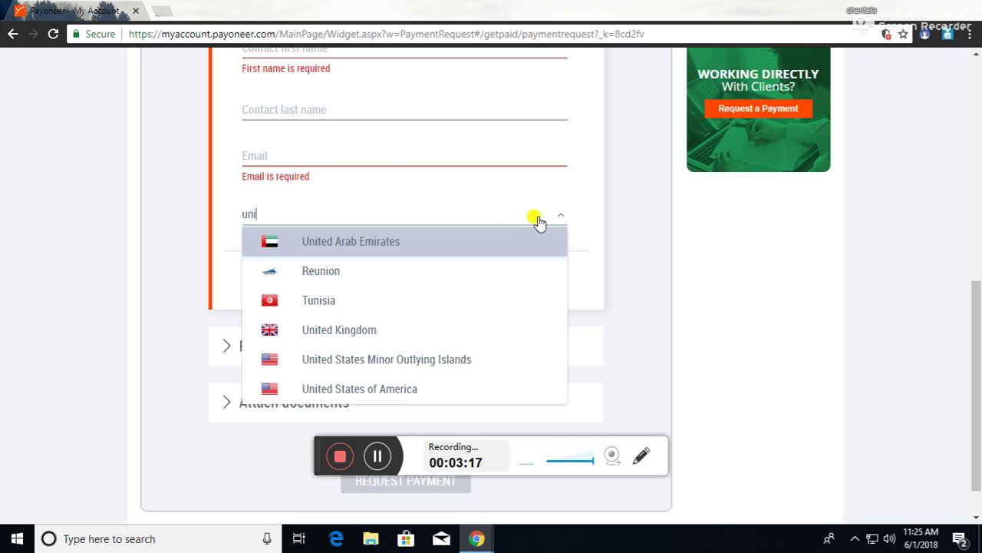
scroll(445, 345, "down", 1)
left_click(439, 343)
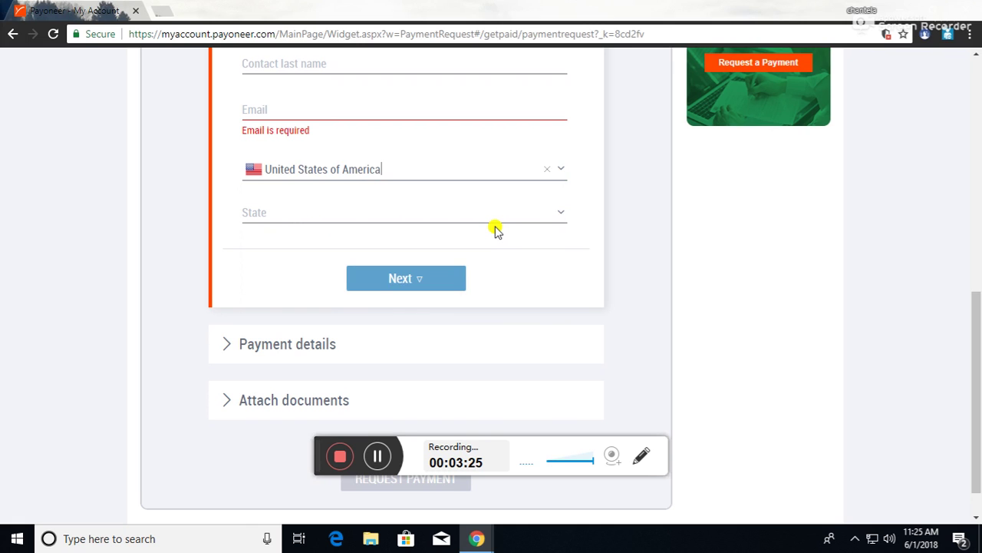
left_click(560, 217)
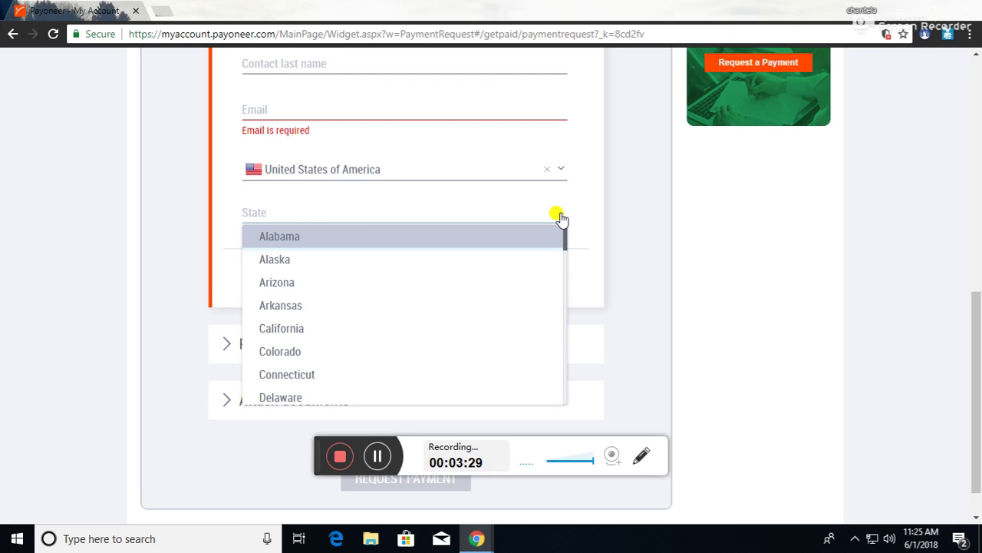
left_click(707, 246)
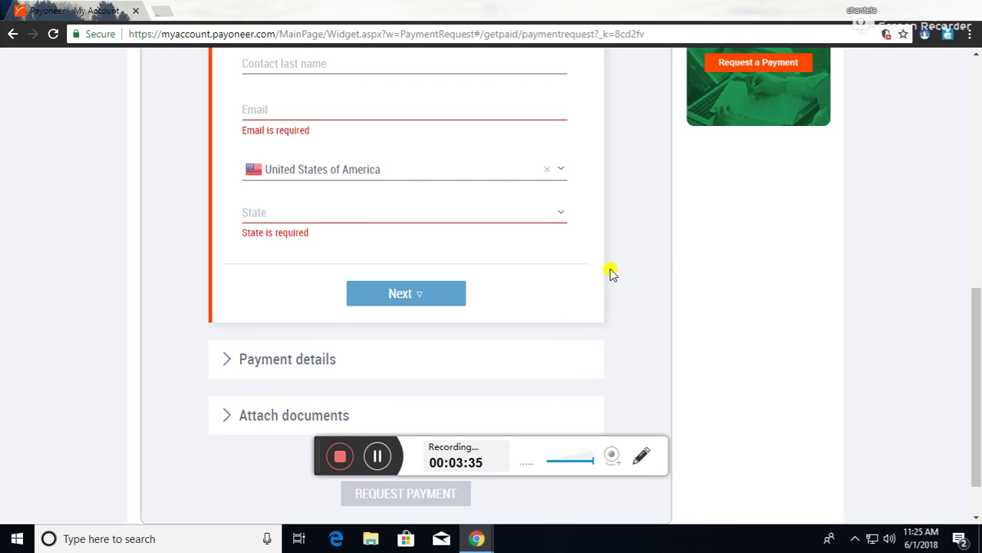
- Switch the payer type to Individual and fill in the payer's first name, last name and email from saved suggestions
scroll(612, 274, "up", 3)
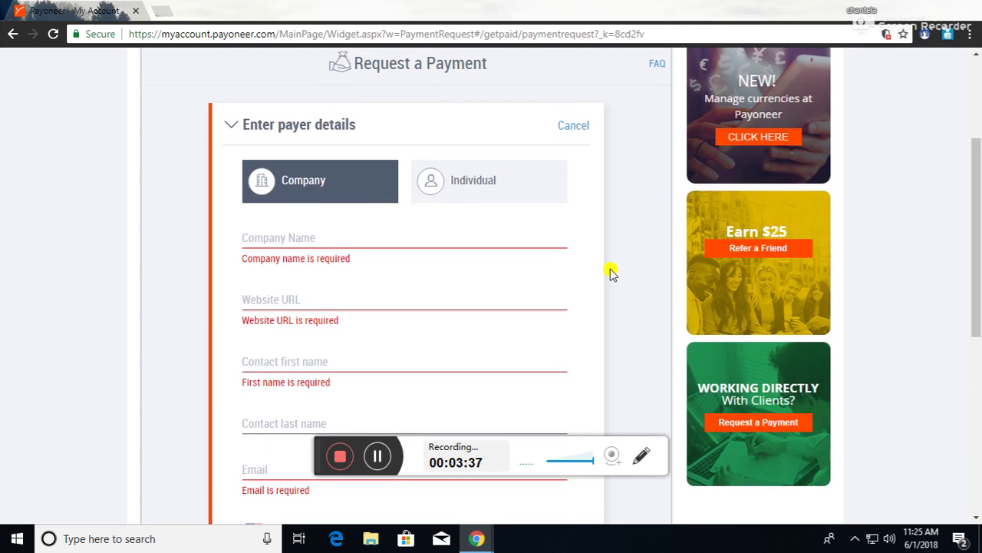
left_click(465, 184)
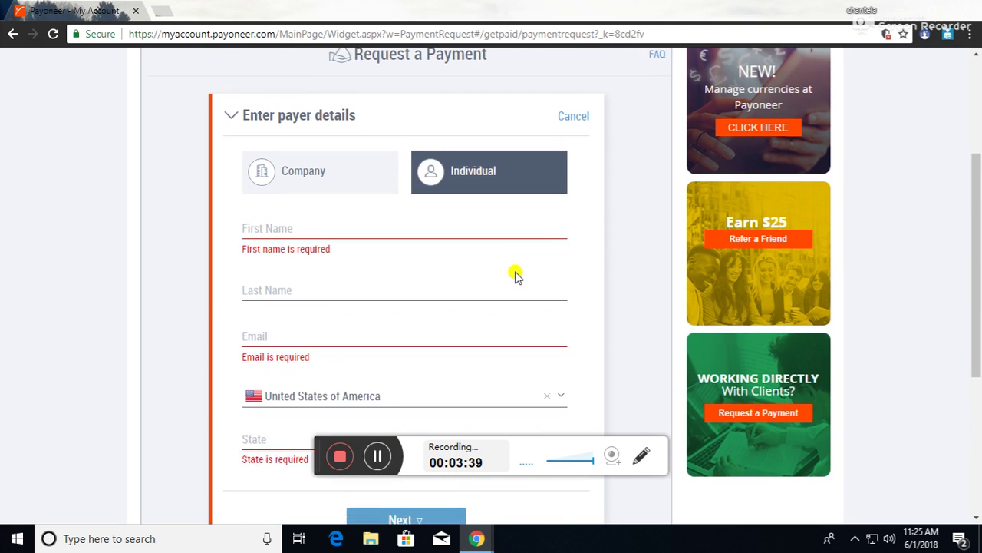
scroll(517, 274, "down", 1)
left_click(358, 160)
left_click(316, 181)
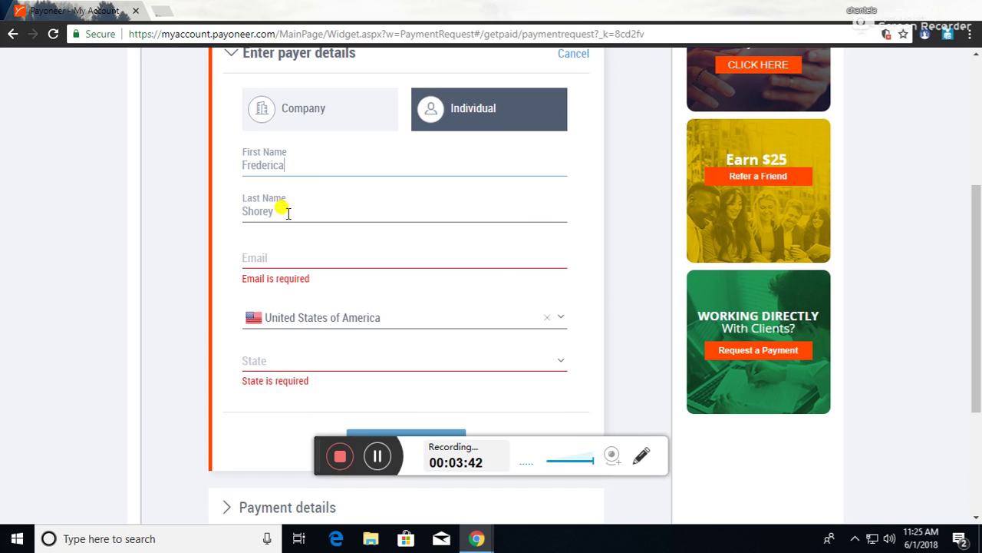
left_click(296, 210)
left_click(645, 268)
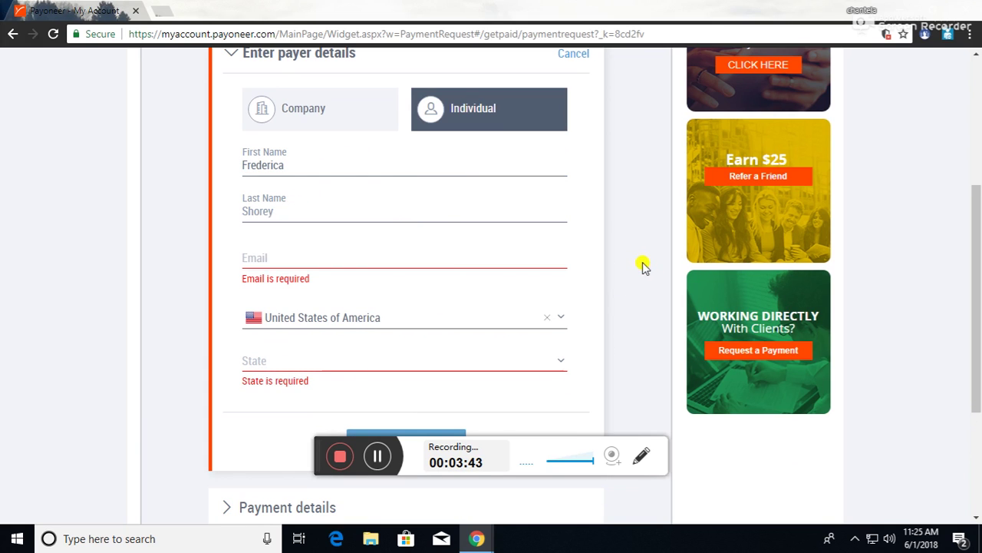
left_click(362, 255)
left_click(357, 273)
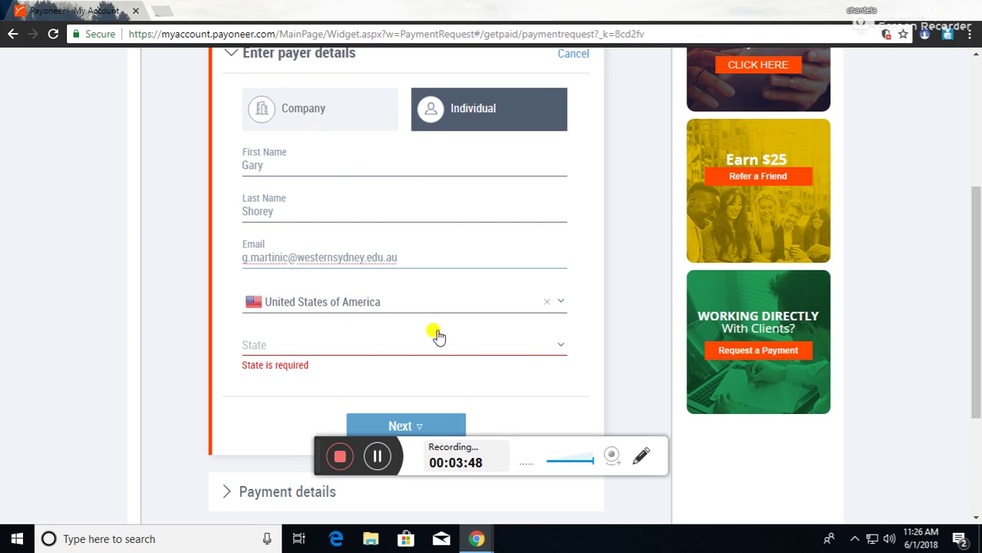
- Set the payer's country to Sri Lanka and continue to the payment details
scroll(417, 333, "down", 2)
left_click(417, 168)
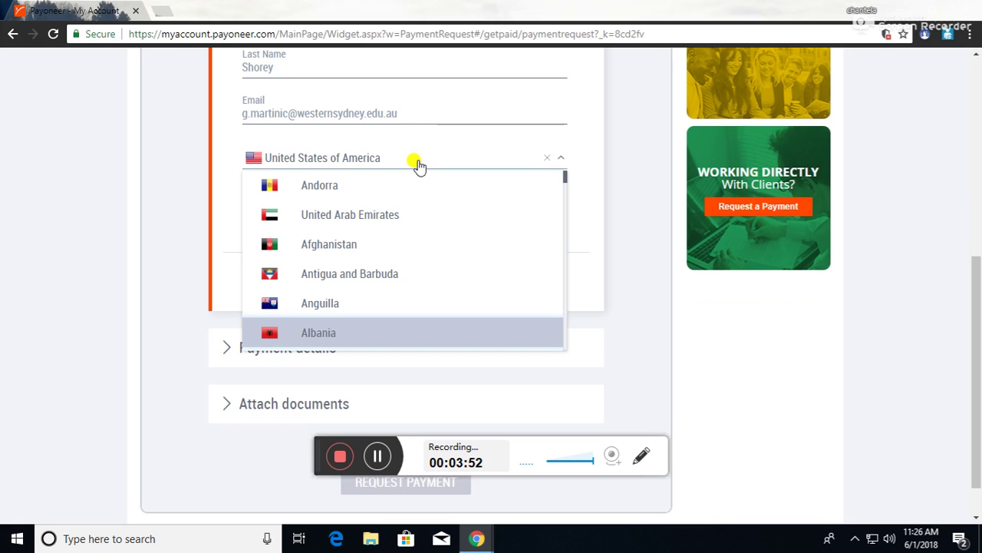
type("sri")
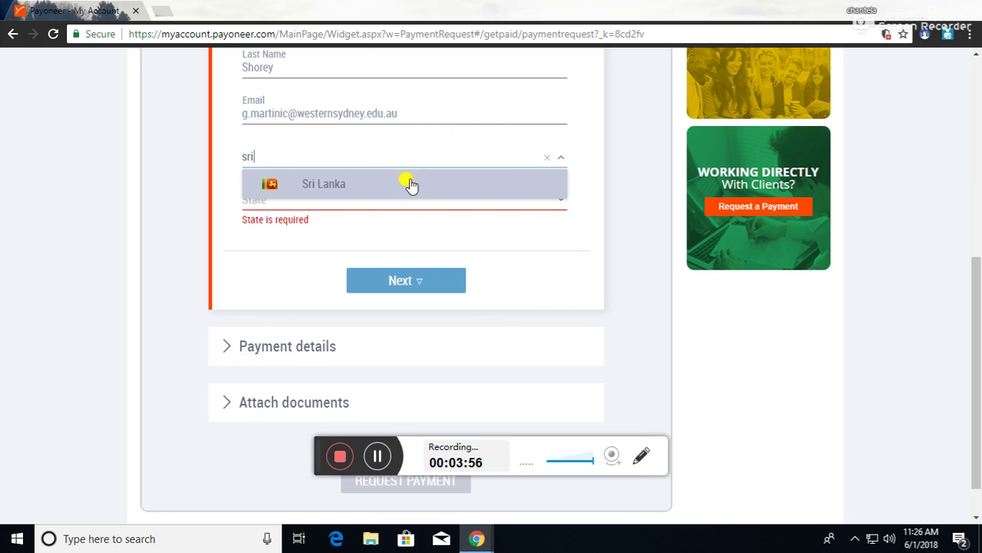
left_click(409, 184)
scroll(457, 308, "up", 2)
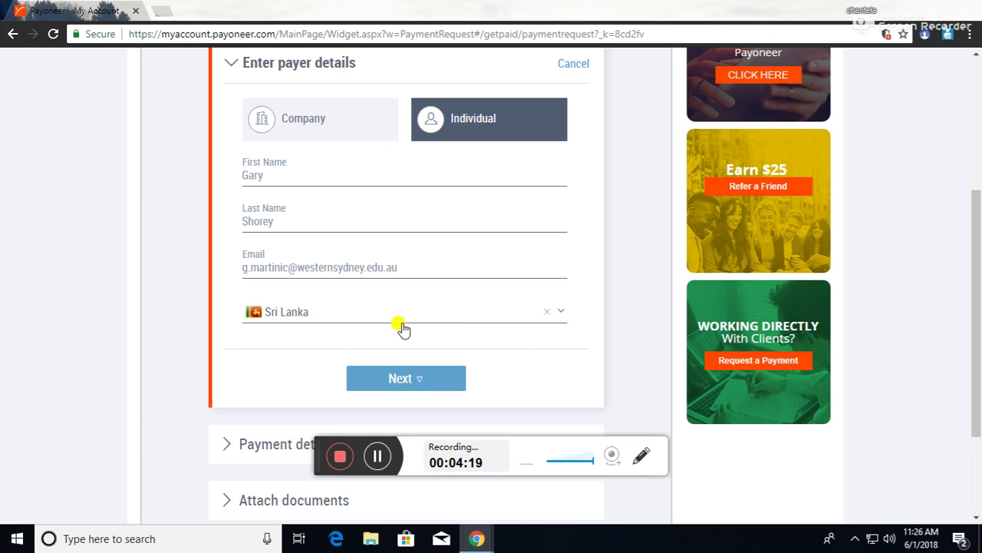
left_click(408, 377)
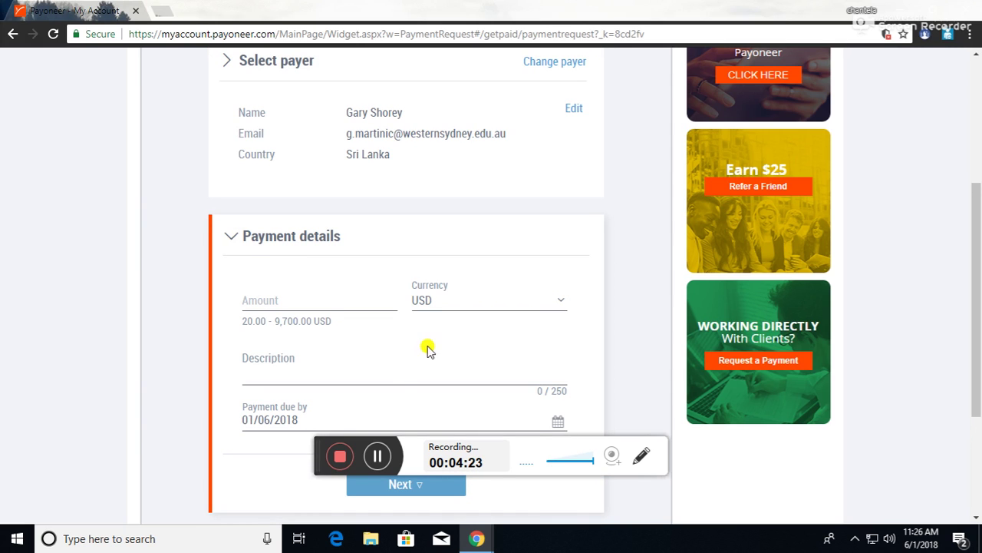
- Check the Amount field and its saved suggestions in the payment details, leaving it empty
scroll(408, 318, "down", 1)
left_click(334, 224)
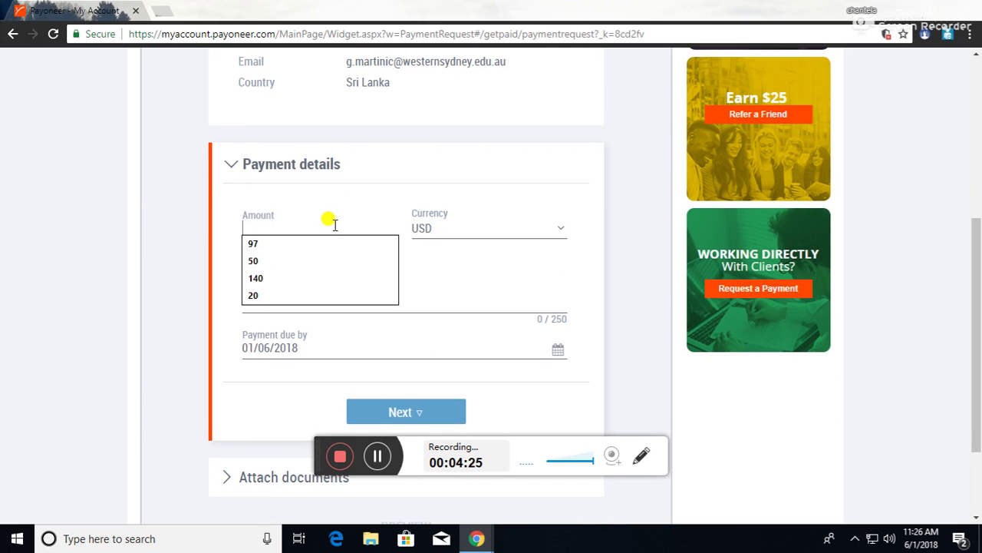
left_click(177, 270)
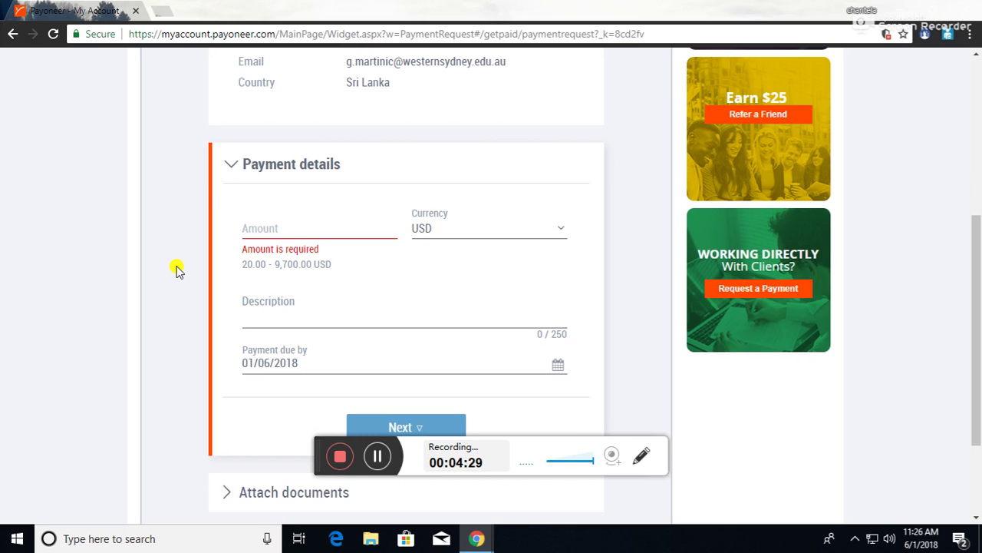
- Enter 50 as the payment amount and check the currency options, keeping USD
left_click(315, 222)
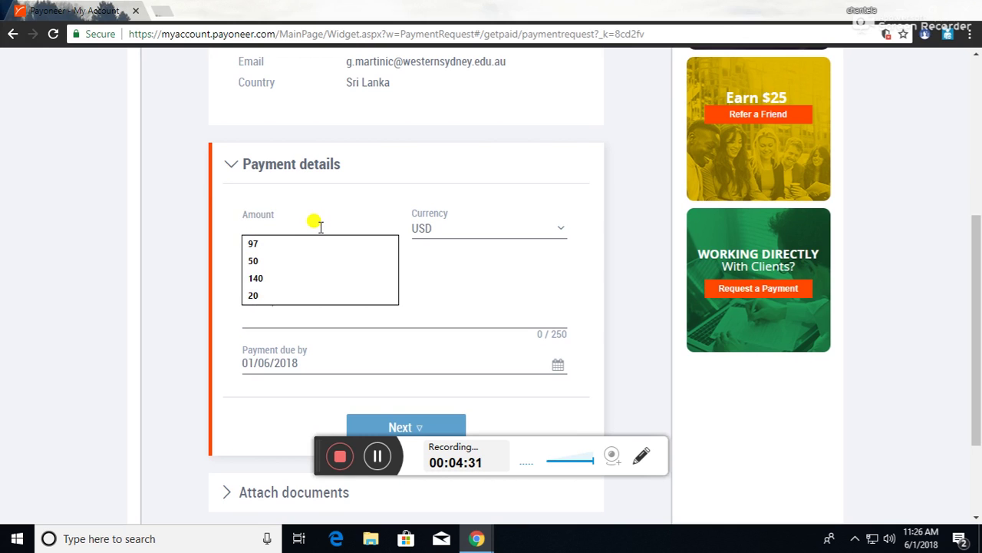
left_click(221, 239)
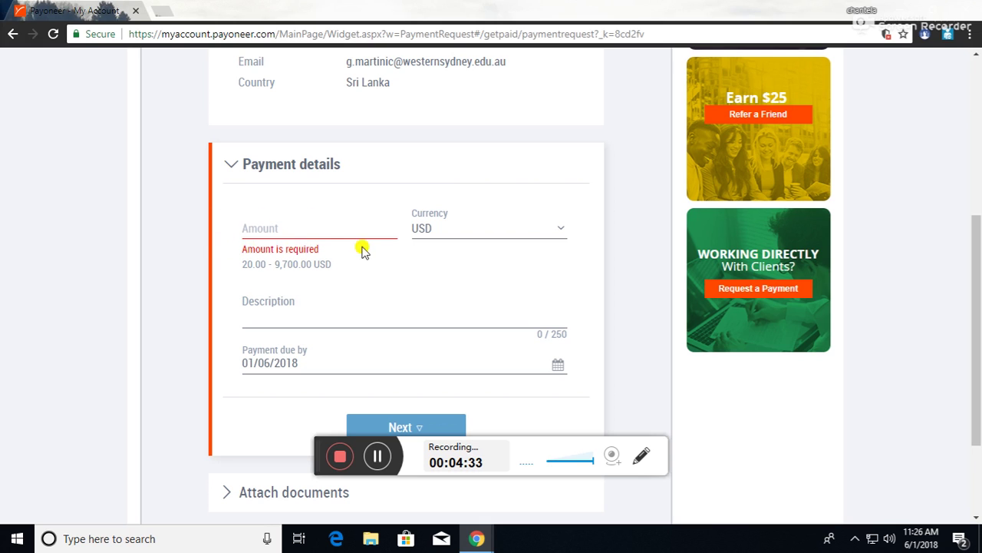
left_click(332, 228)
type("50")
left_click(638, 182)
left_click(554, 234)
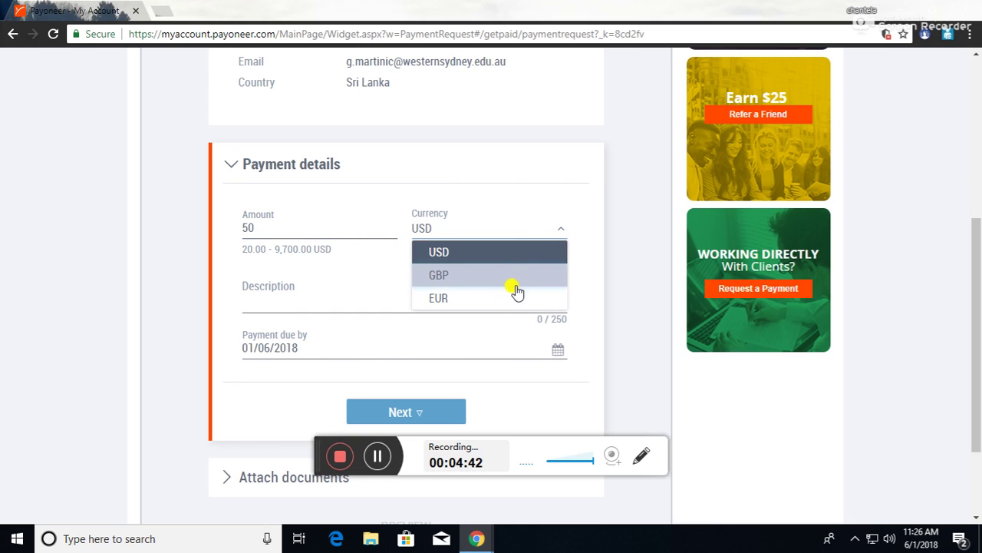
left_click(629, 237)
- Enter "hhhhh" as the payment description and confirm June 1, 2018 as the payment due date
left_click(377, 297)
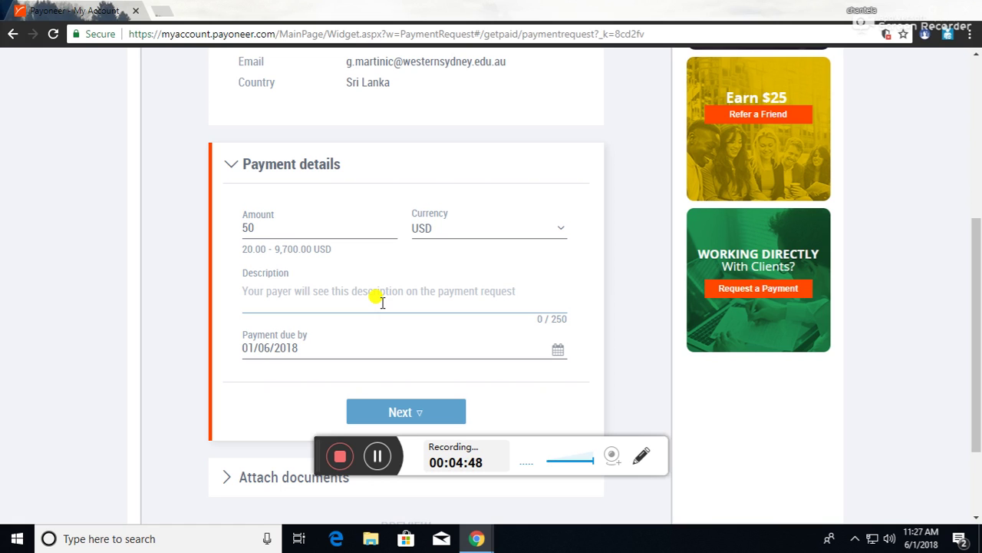
type("hhhhh")
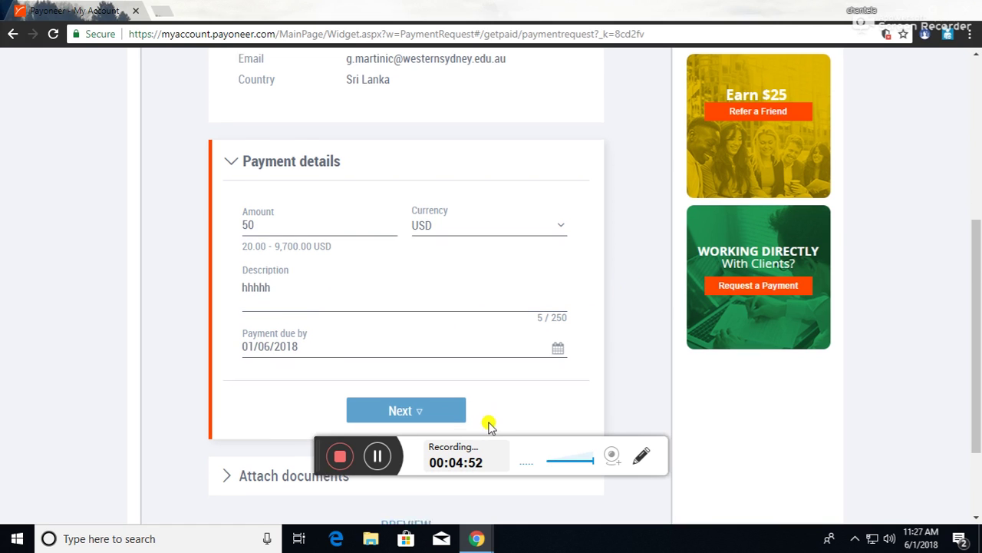
scroll(492, 424, "down", 2)
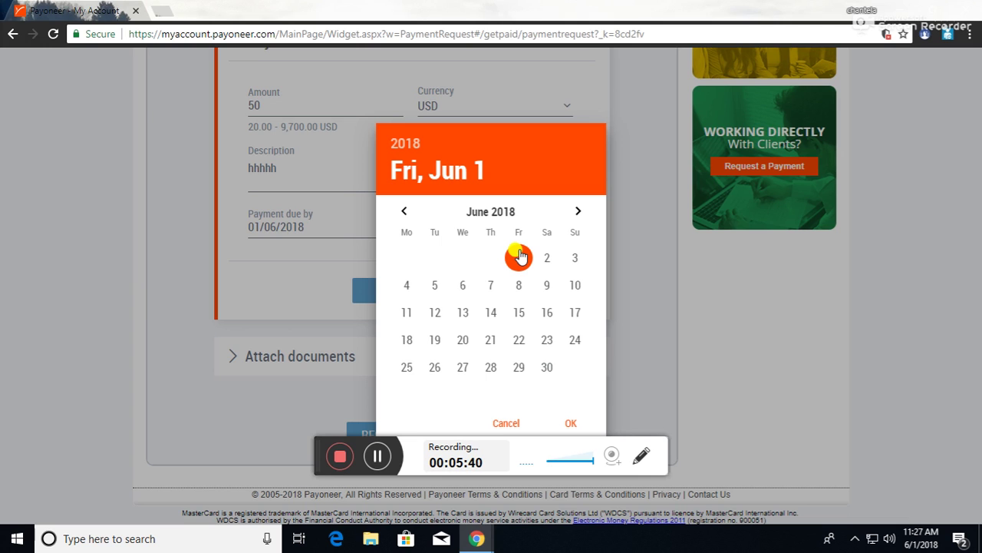
left_click(570, 423)
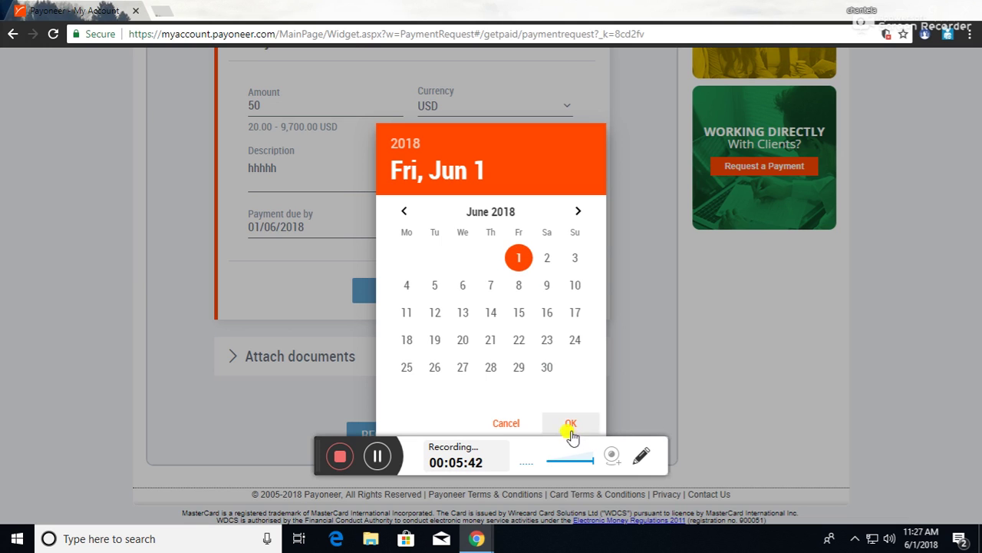
scroll(604, 359, "up", 3)
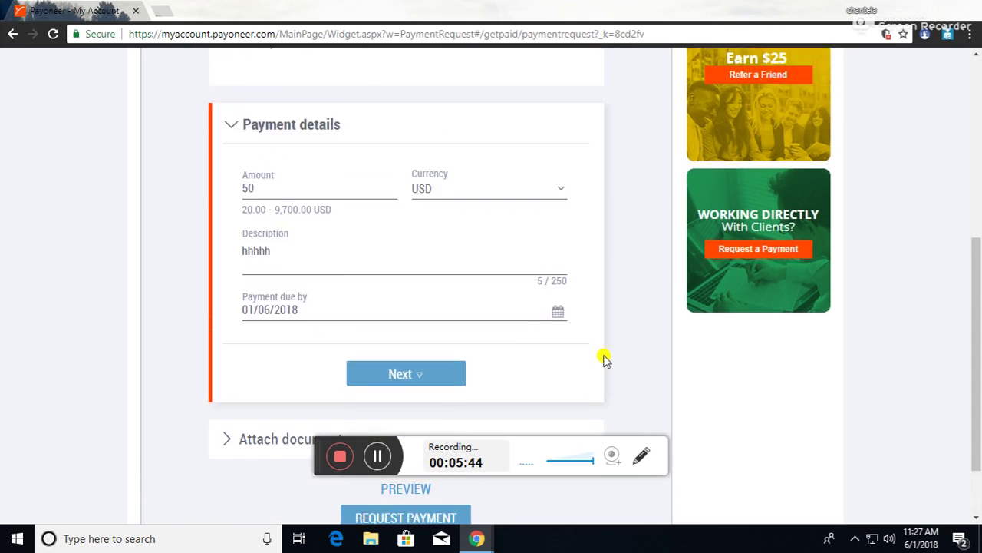
scroll(604, 358, "down", 3)
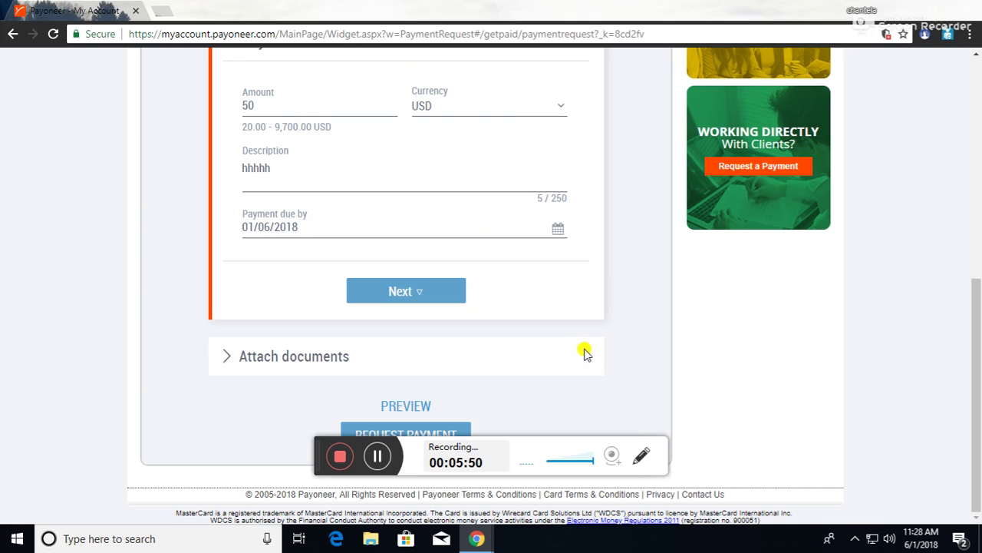
- Preview the payment request and examine its subject, payment details and message to the payer
left_click(426, 299)
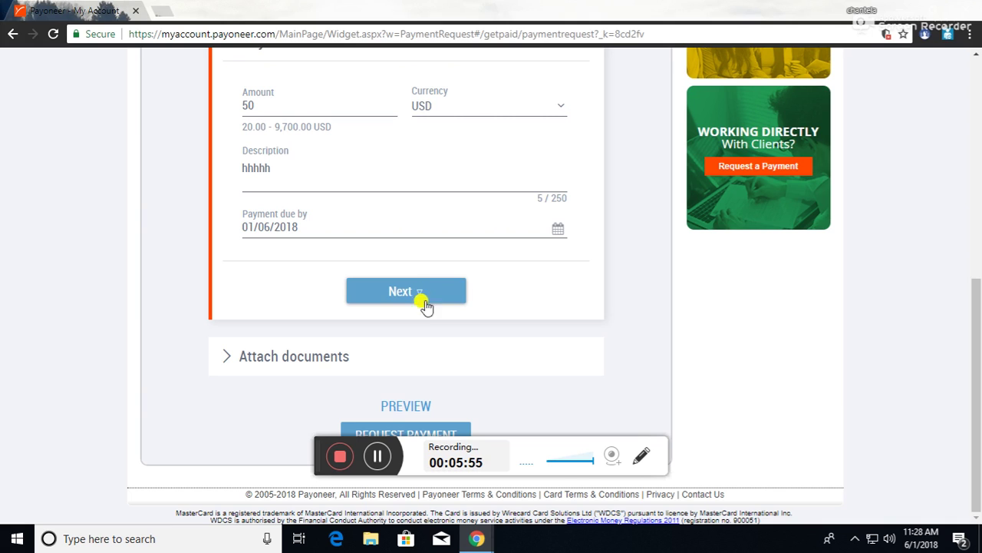
left_click(407, 406)
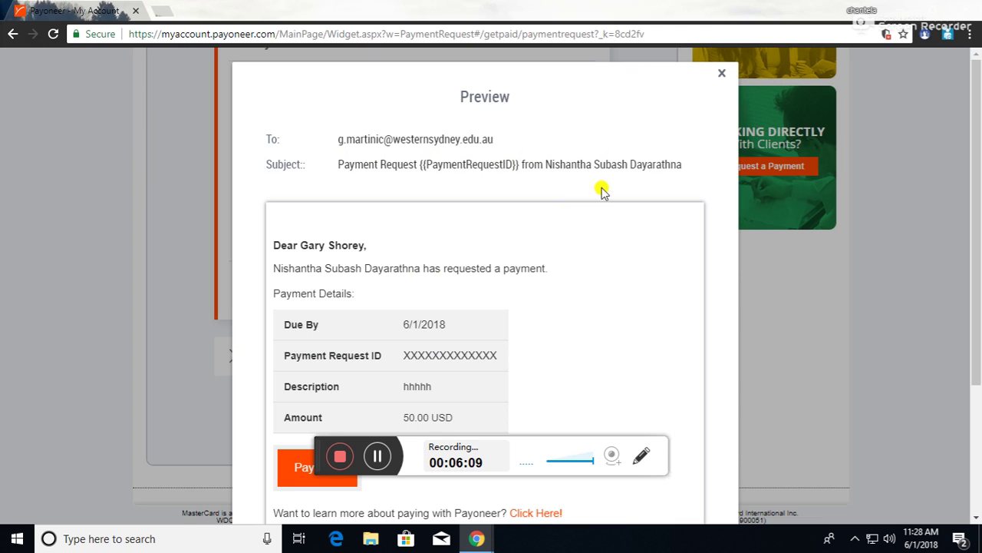
left_click_drag(704, 165, 537, 166)
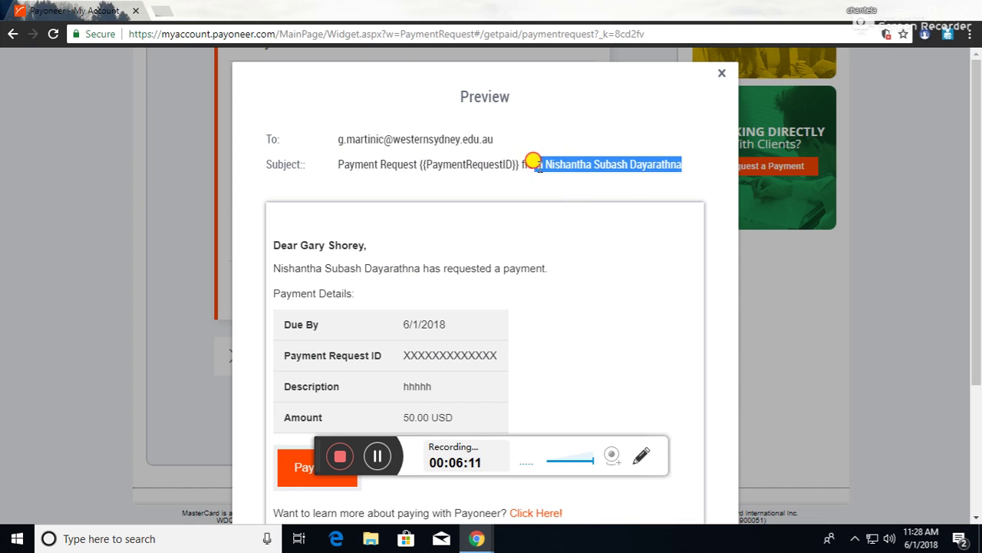
scroll(552, 259, "down", 1)
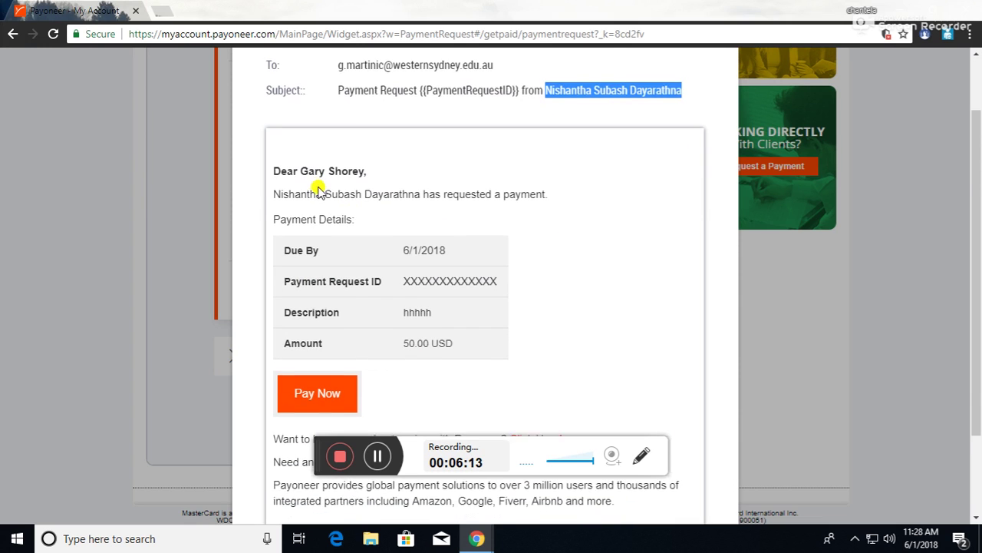
scroll(346, 190, "down", 2)
scroll(320, 189, "up", 1)
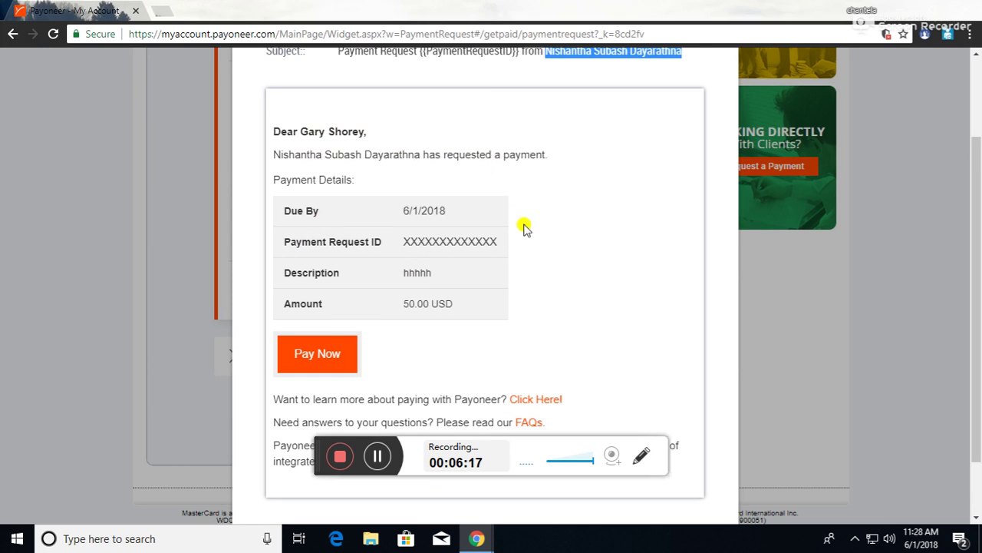
scroll(537, 268, "down", 1)
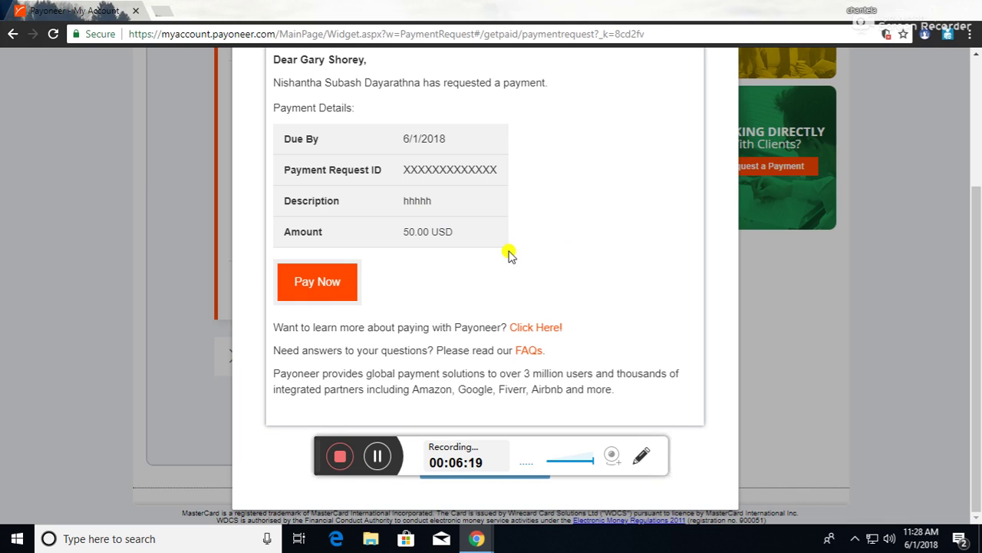